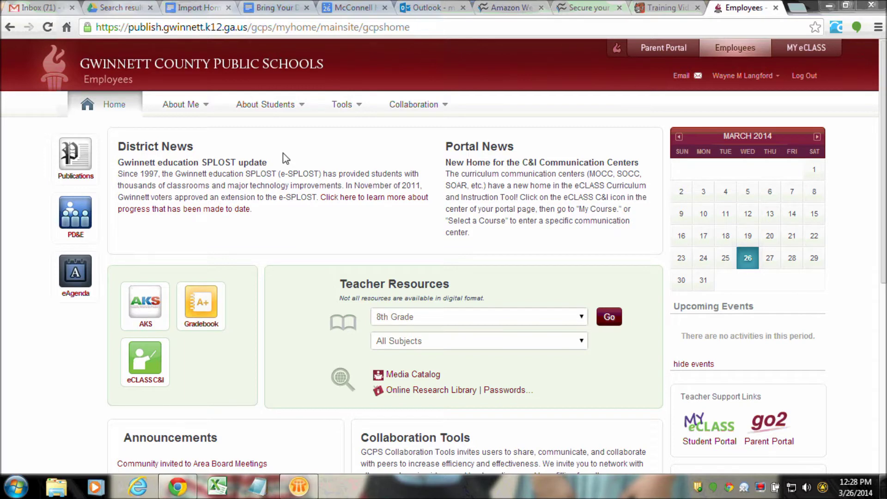
- Open eCLASS C&I, switch to the 632 Sandbox course and display its full calendar
left_click(154, 355)
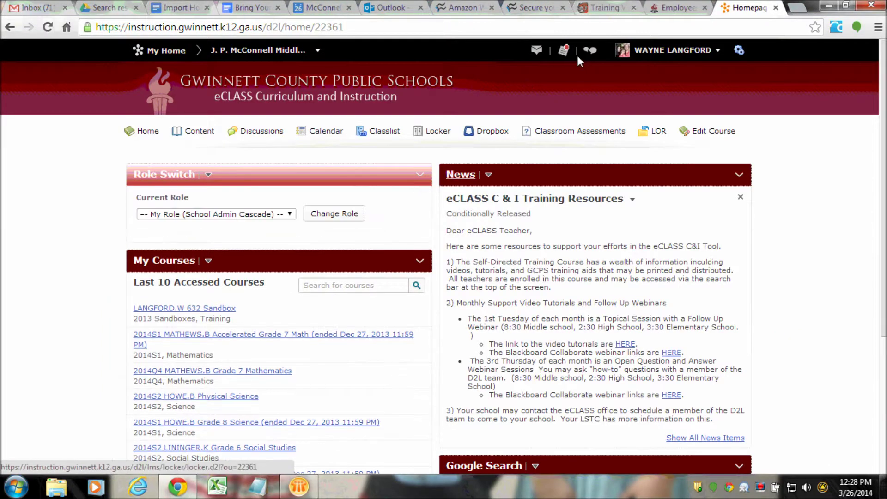
left_click(318, 49)
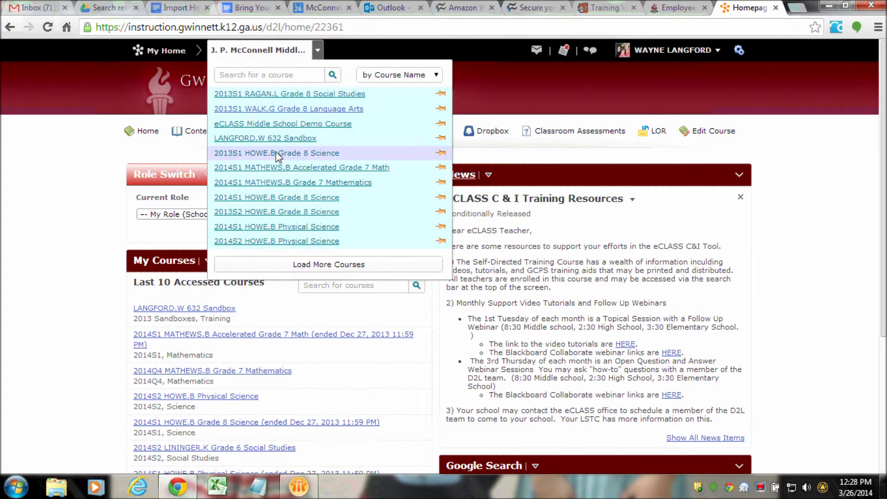
left_click(270, 143)
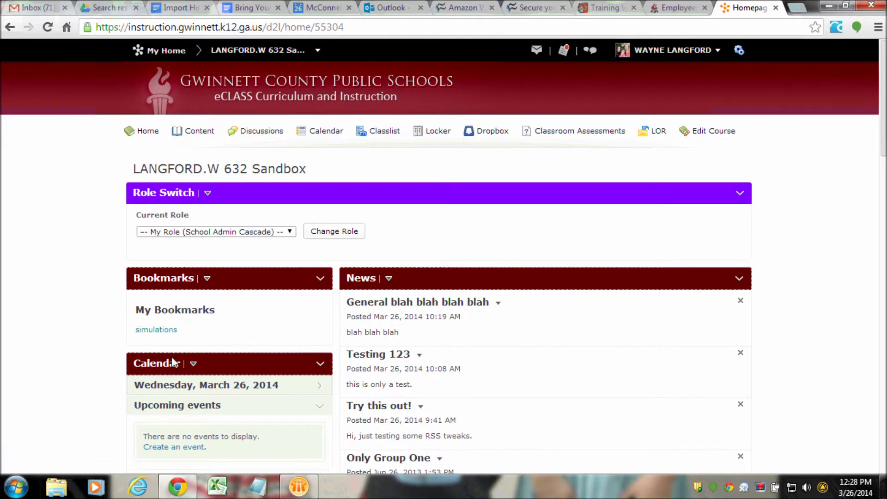
left_click(160, 364)
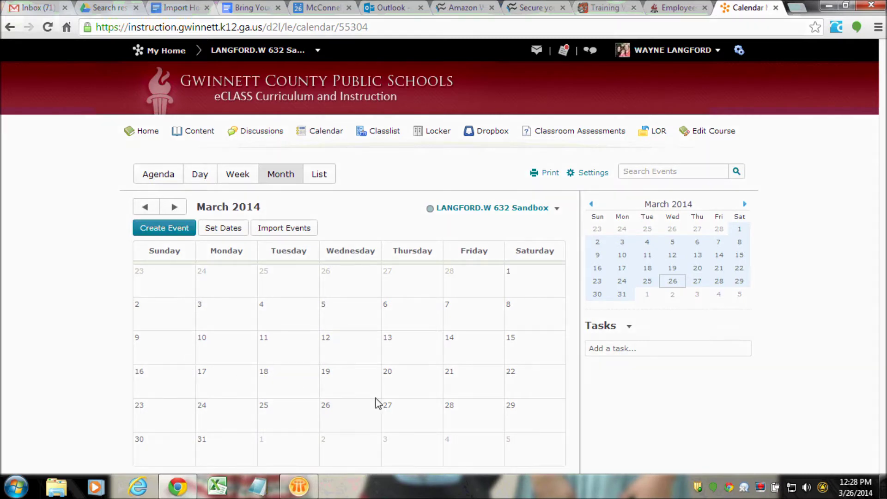
- Create a calendar event titled "test" on March 26, 2014 and another titled "123" on March 27
left_click(347, 418)
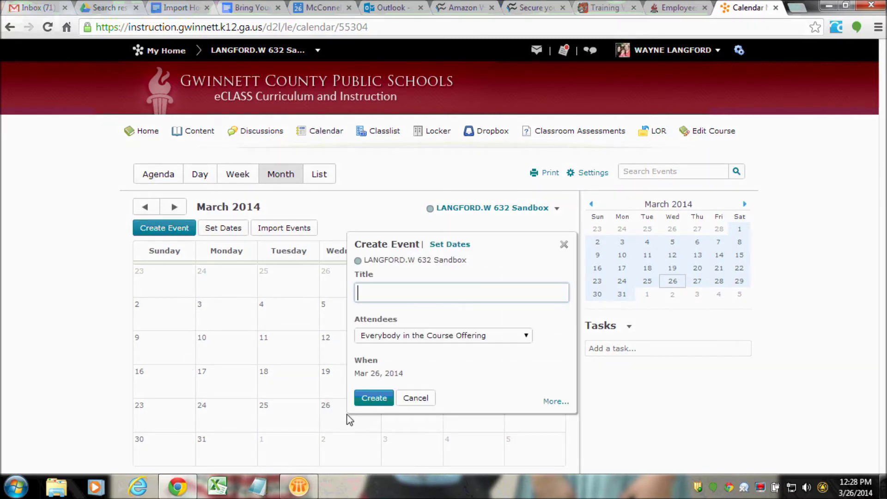
type("test")
left_click(371, 395)
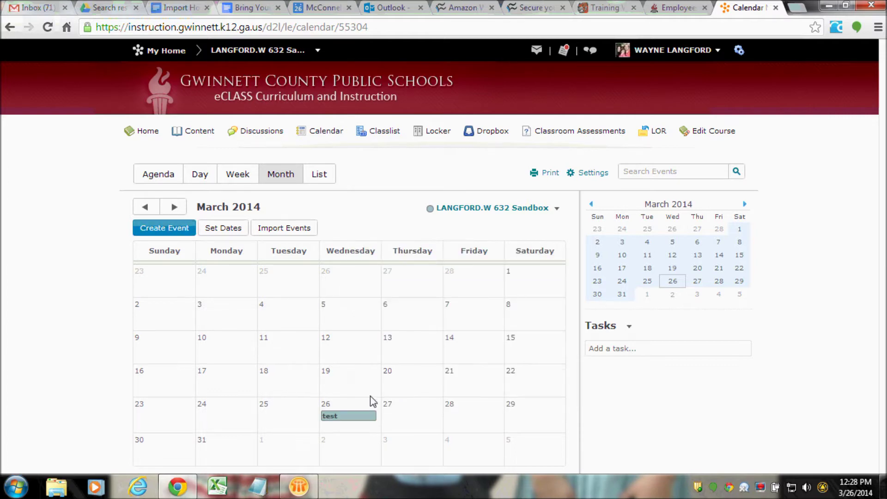
left_click(416, 416)
type("123")
left_click(451, 402)
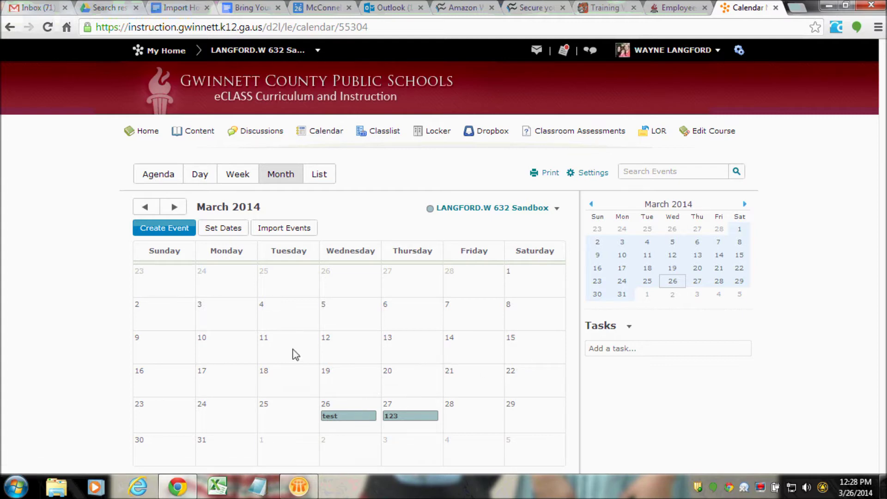
- Enable calendar feeds in the course calendar's settings
left_click(594, 174)
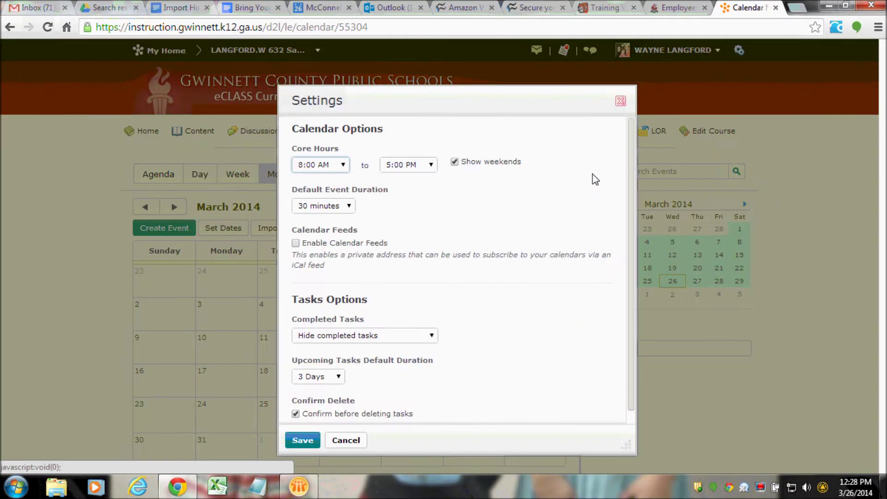
left_click(295, 243)
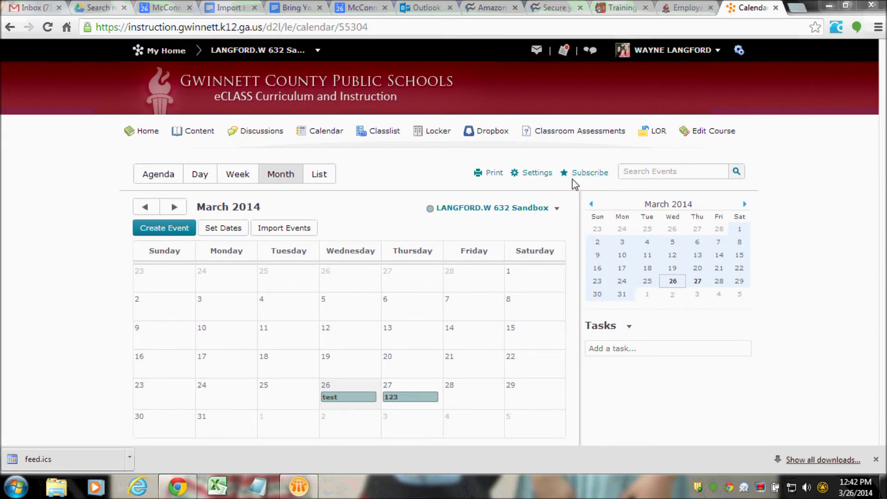
- Copy the subscription feed URL for the 632 Sandbox calendar and close the Calendar Subscriptions dialog
left_click(600, 179)
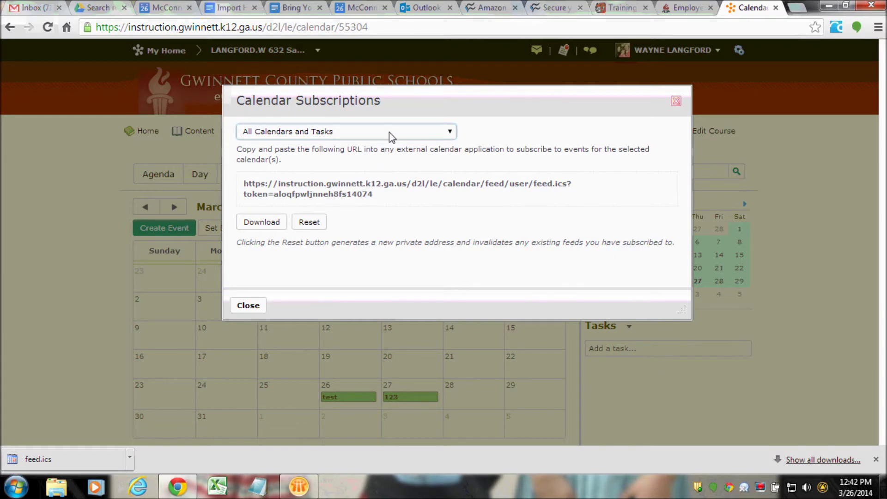
left_click(417, 136)
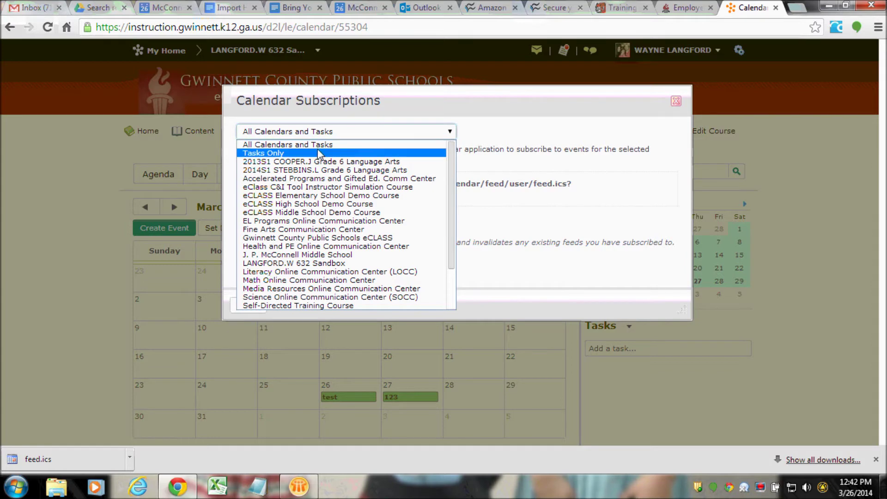
left_click_drag(451, 172, 455, 202)
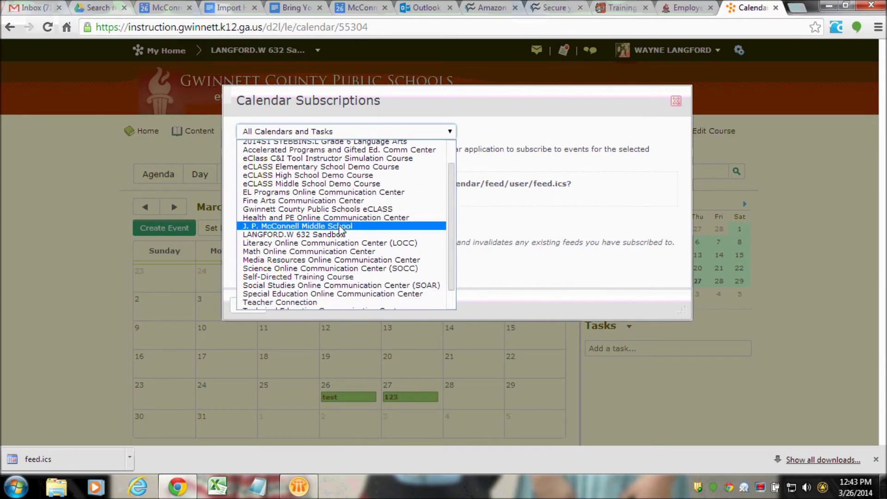
left_click(326, 236)
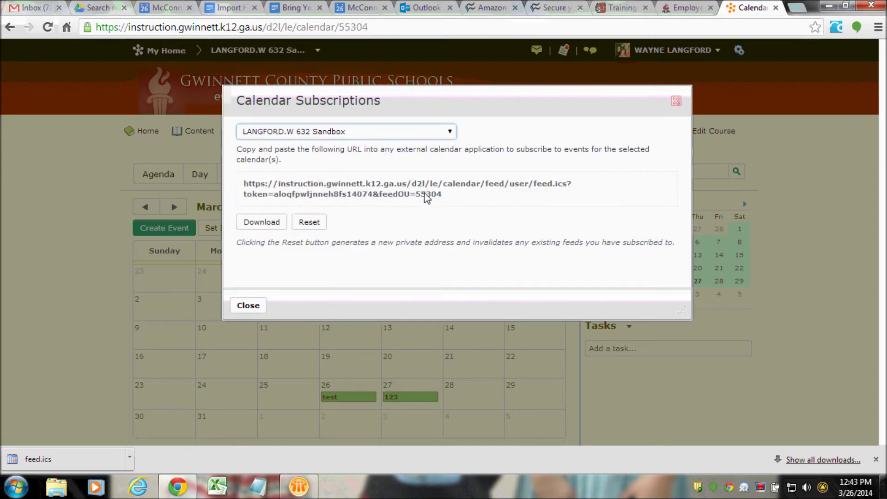
left_click_drag(442, 193, 221, 187)
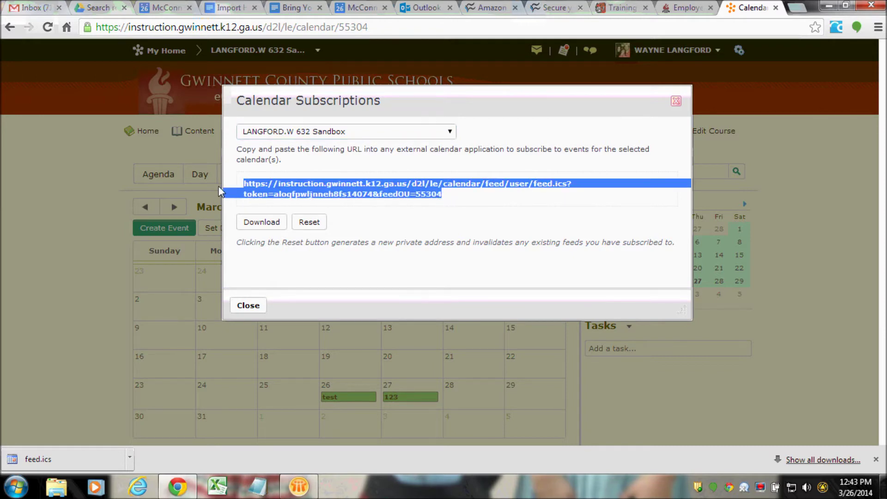
right_click(273, 187)
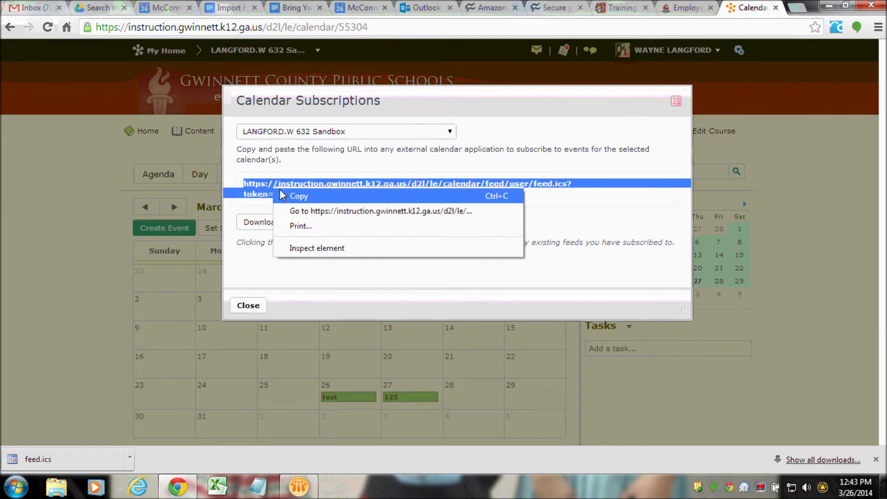
left_click(296, 197)
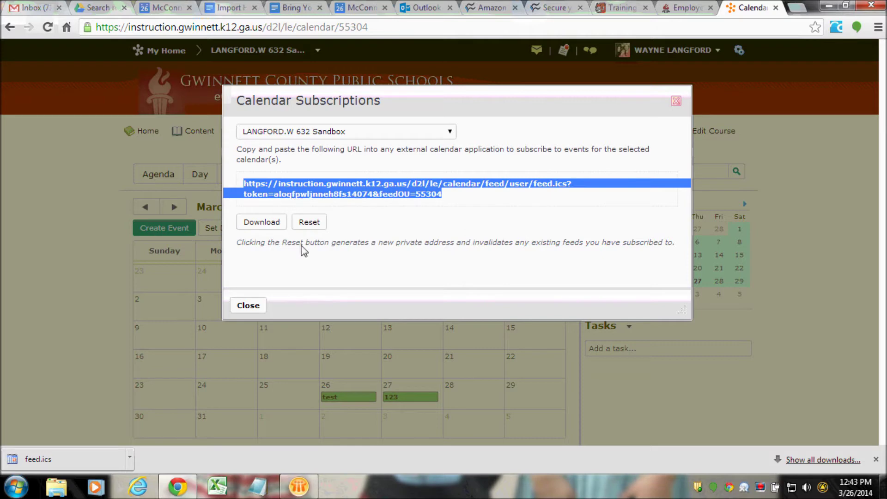
left_click(258, 305)
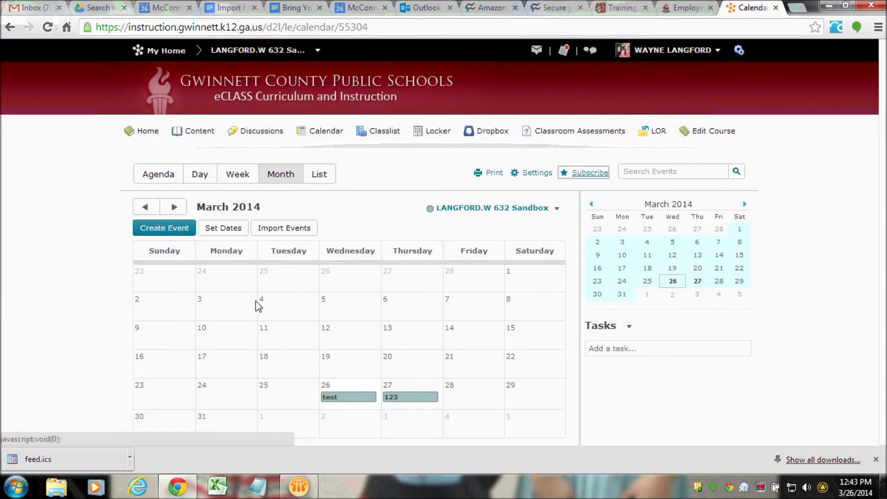
- Switch to Google Calendar and add another calendar by URL, pasting the copied private feed URL and making it publicly accessible
left_click(152, 7)
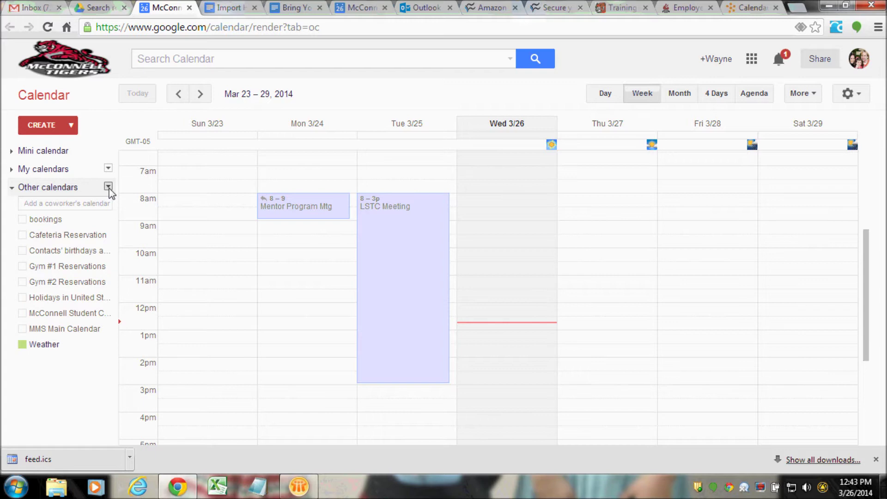
left_click(108, 186)
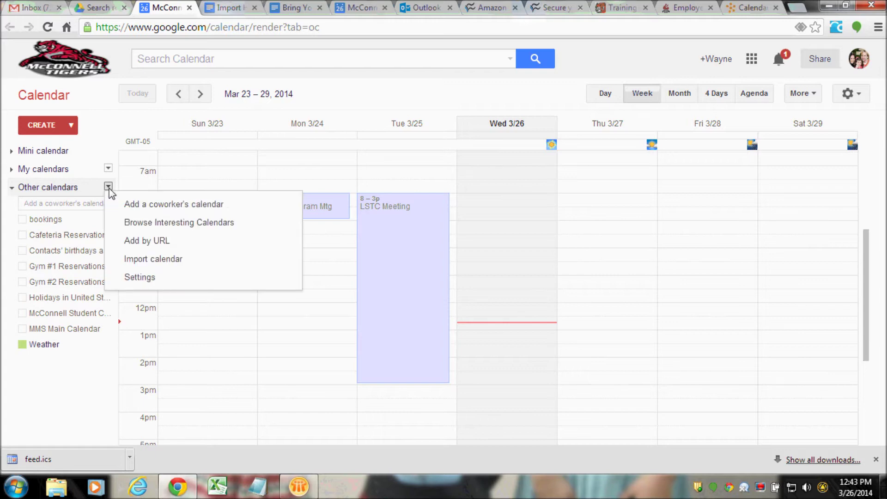
left_click(172, 242)
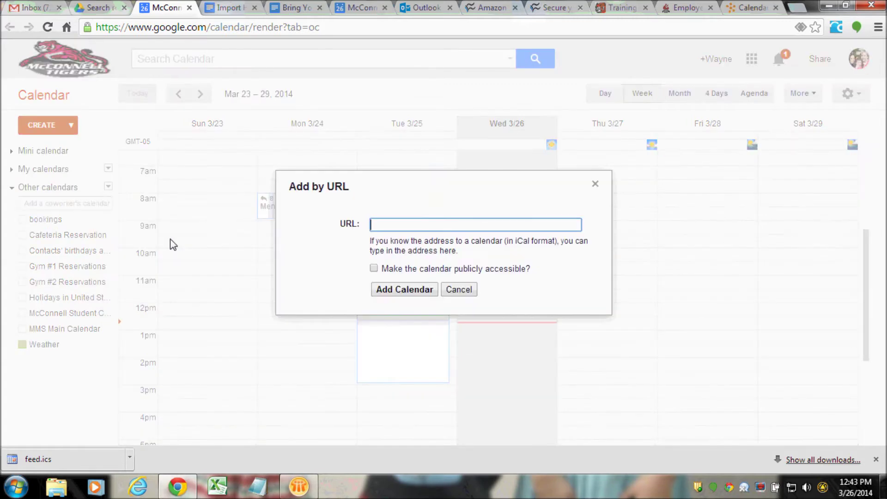
right_click(387, 224)
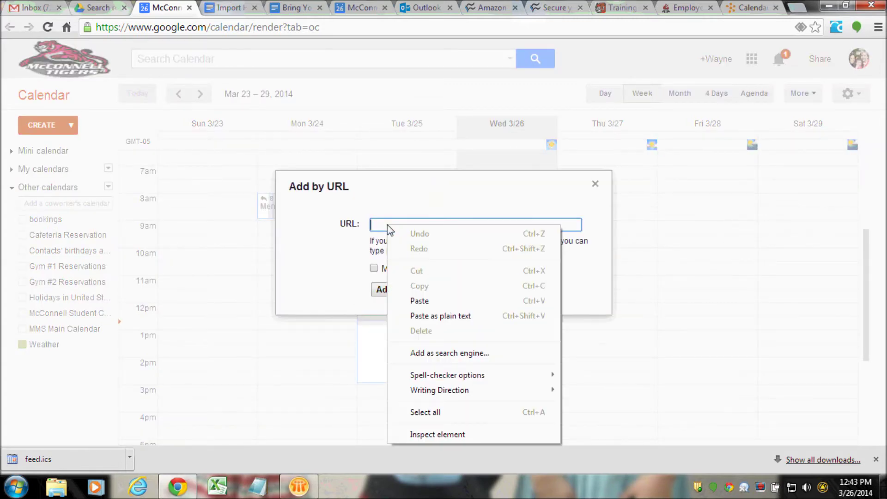
left_click(439, 301)
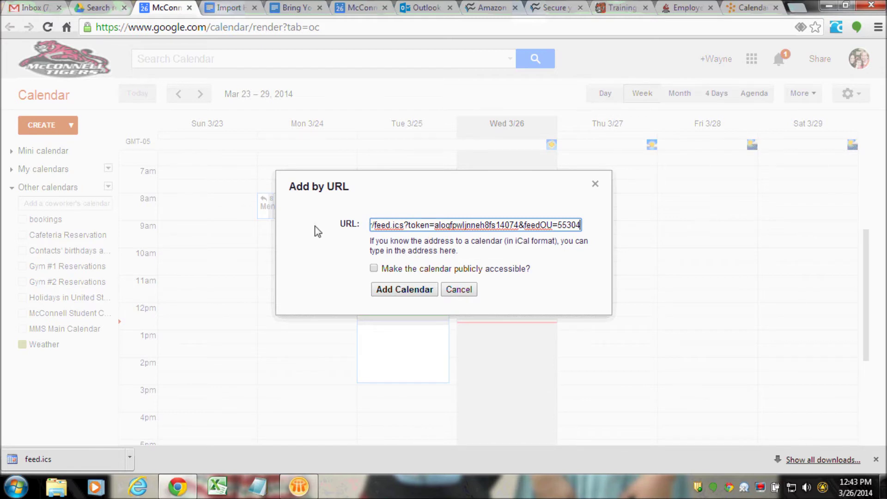
left_click_drag(508, 241, 551, 252)
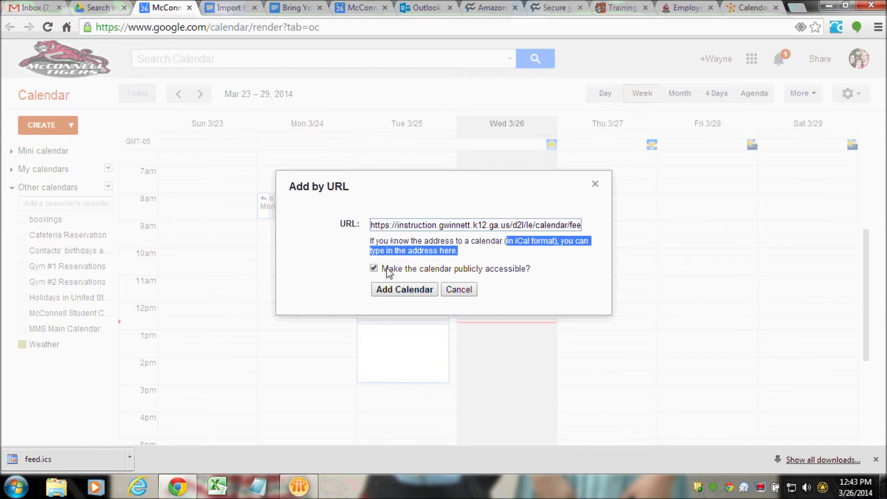
left_click(399, 292)
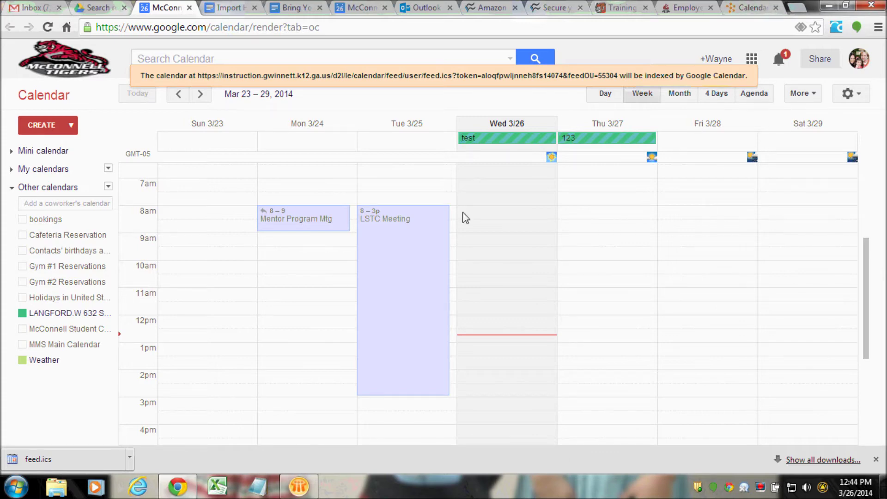
- Rename the imported sandbox calendar to the teacher's surname followed by "Homework" and save the calendar settings
mouse_move(99, 319)
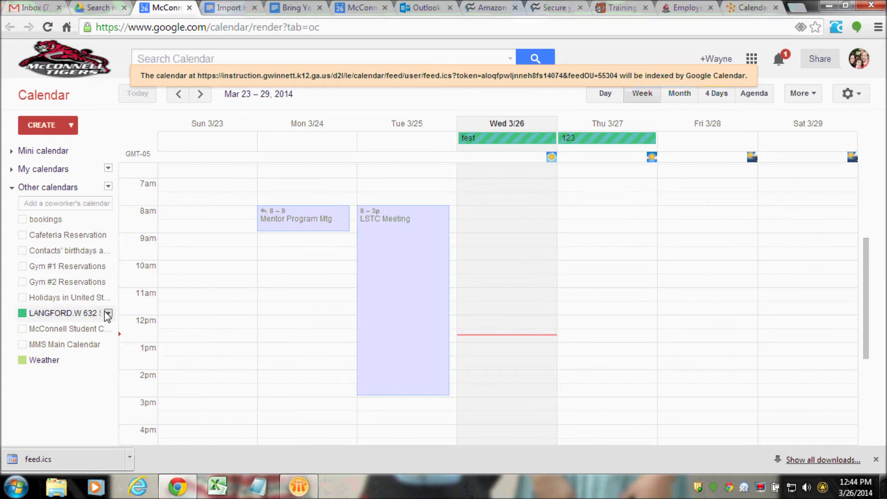
left_click(107, 313)
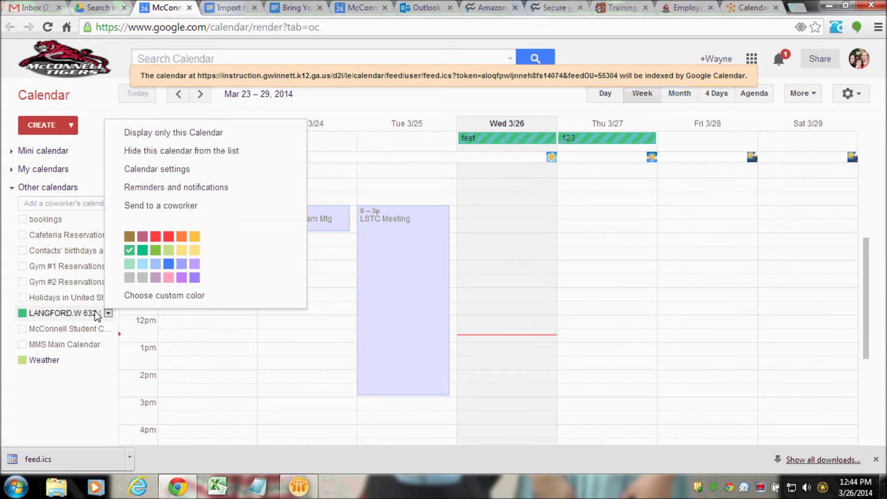
left_click(150, 170)
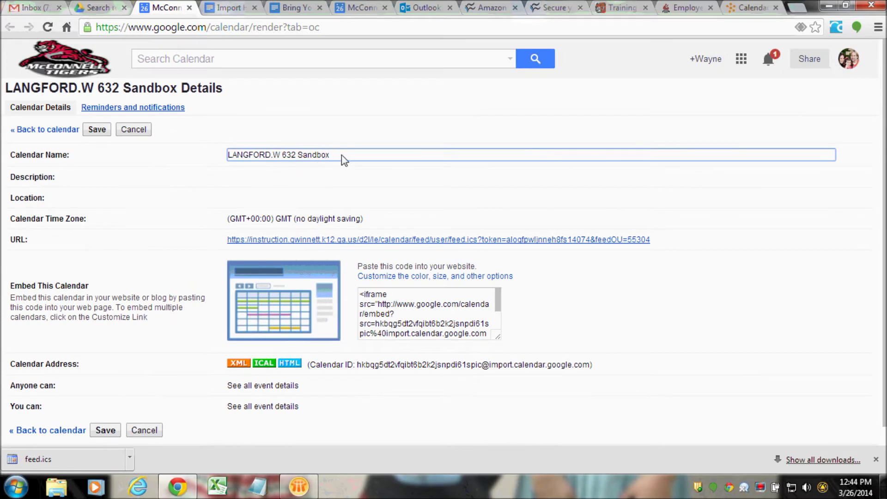
left_click_drag(342, 159, 175, 130)
type("L")
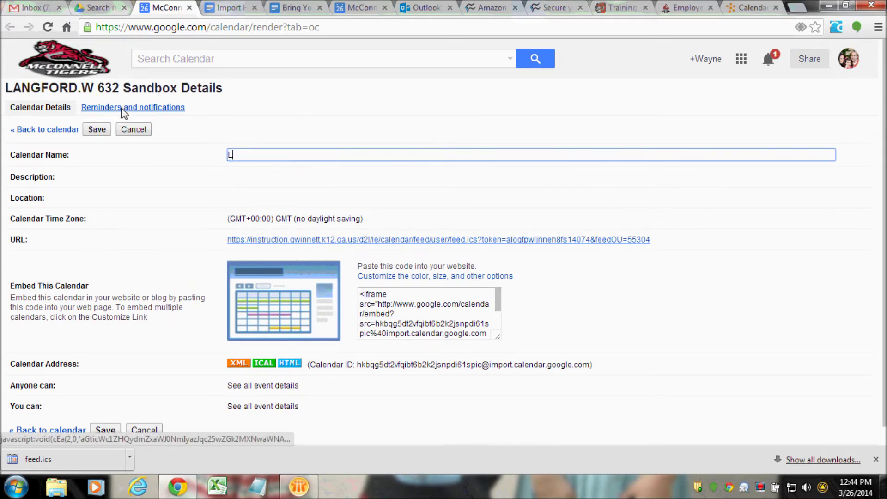
type("angford ")
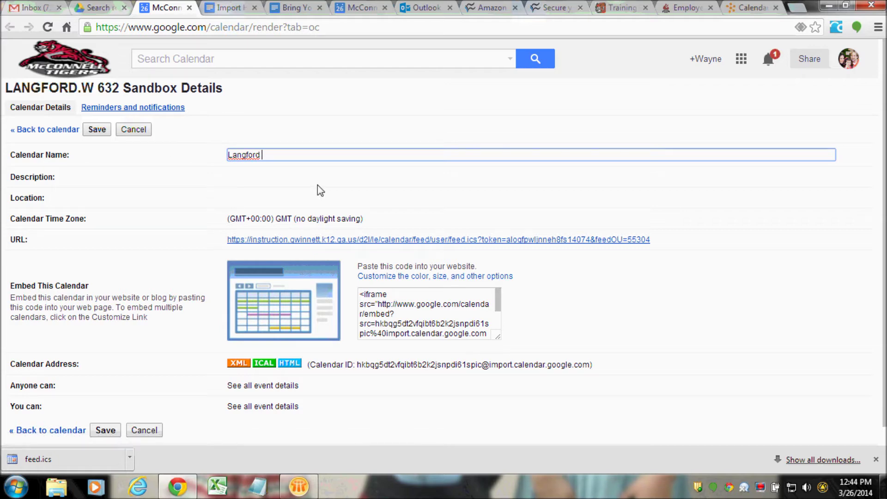
type("Homework")
left_click(100, 135)
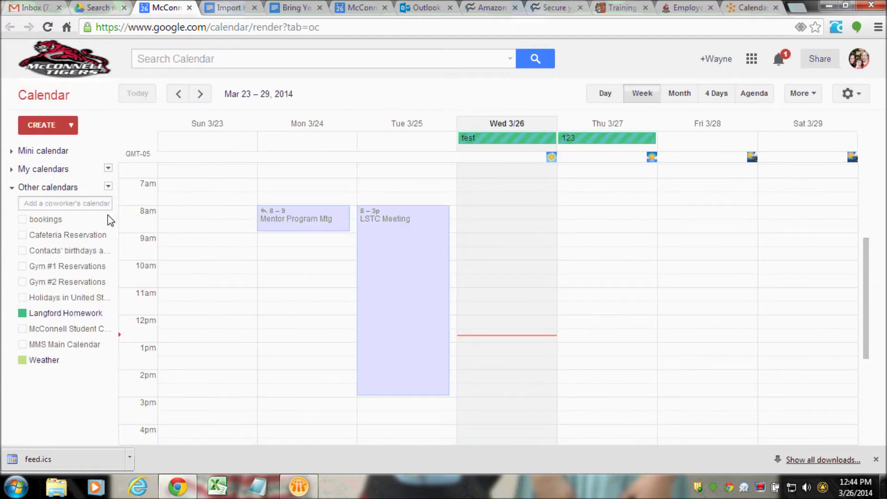
- Open the renamed homework calendar's HTML address as a web page and select the page's URL
left_click(109, 313)
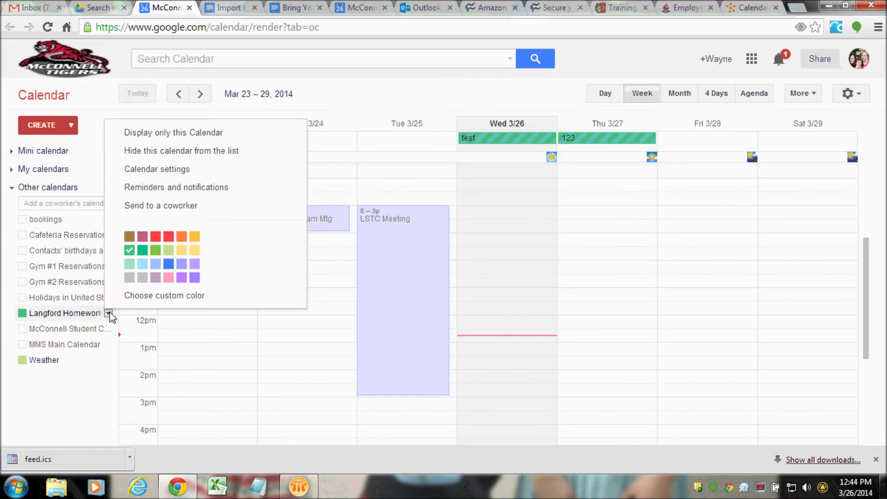
left_click(155, 170)
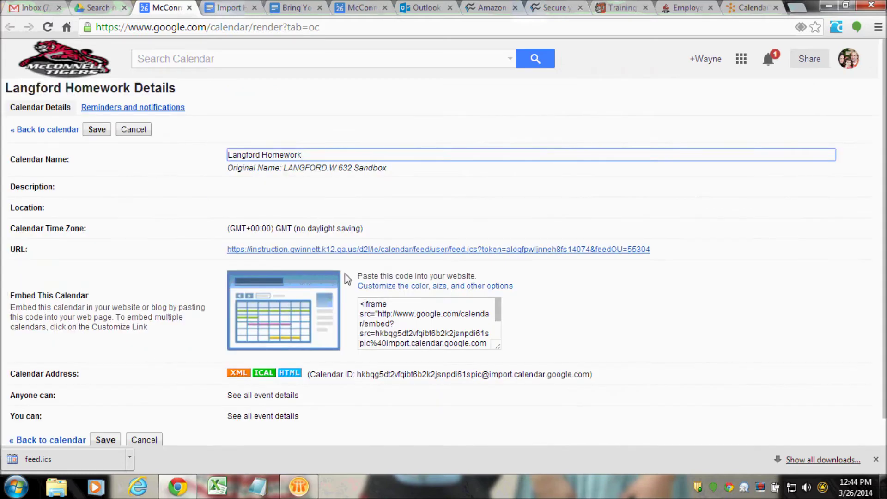
left_click(289, 373)
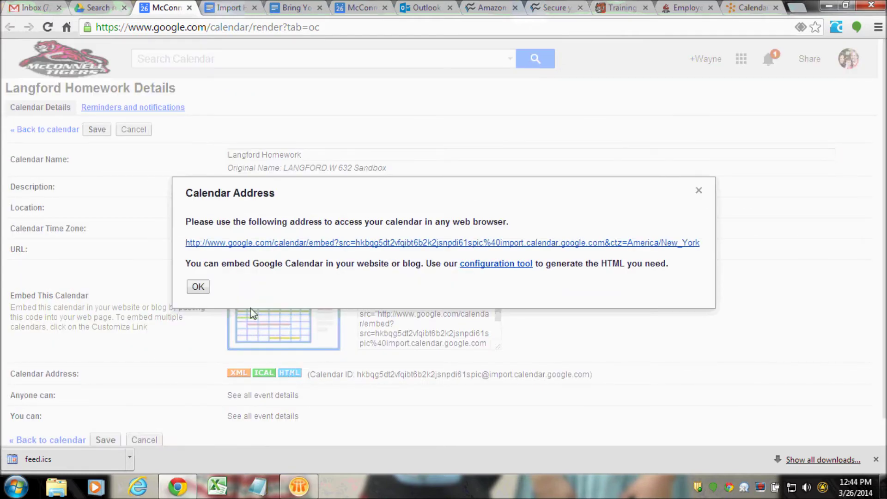
left_click(410, 243)
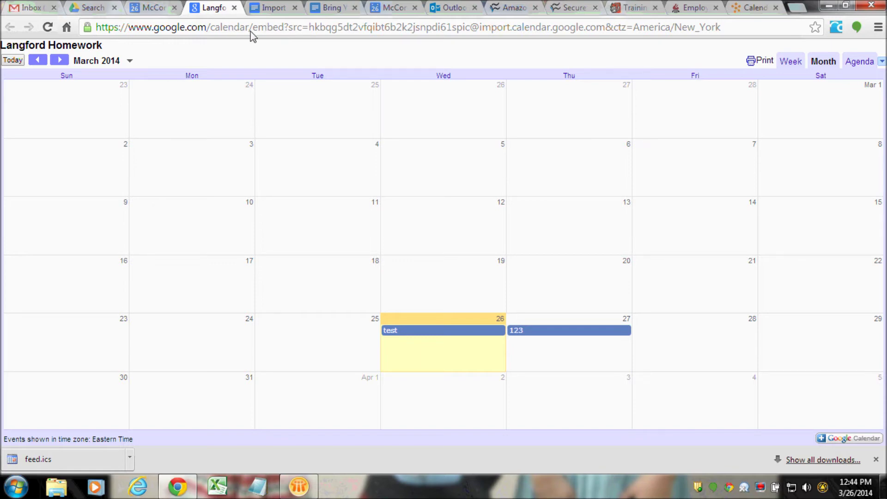
left_click(215, 29)
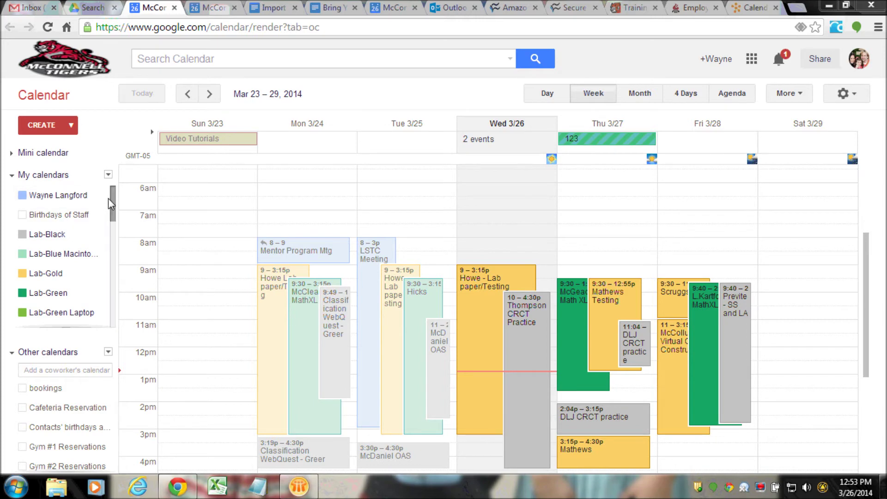
- Open the calendar settings of the Training Schedule calendar in My calendars
left_click_drag(113, 203, 115, 261)
left_click(90, 262)
left_click(49, 256)
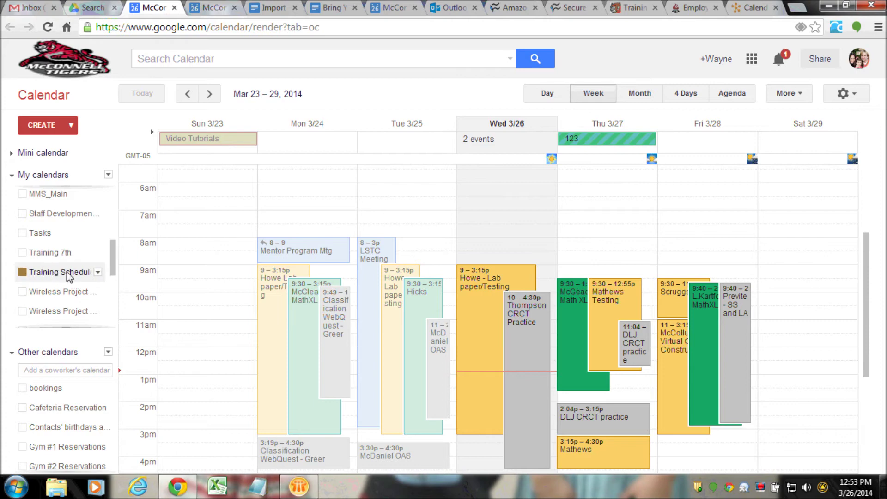
left_click(98, 273)
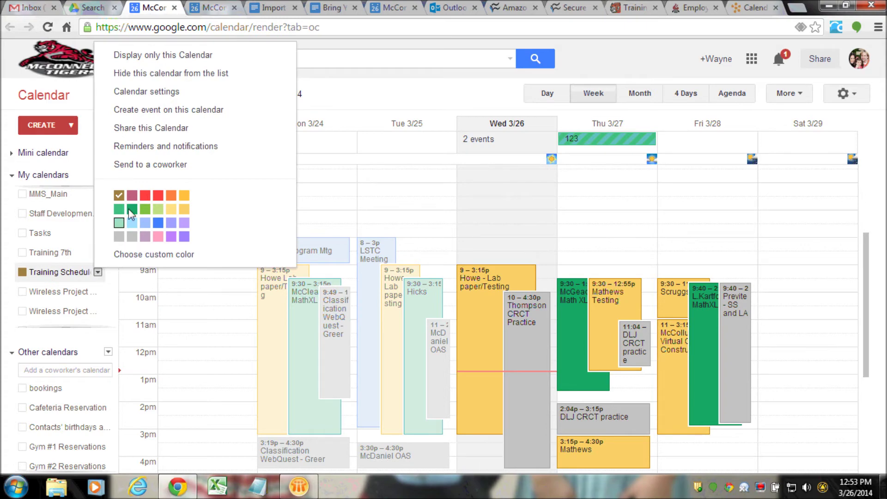
left_click(176, 92)
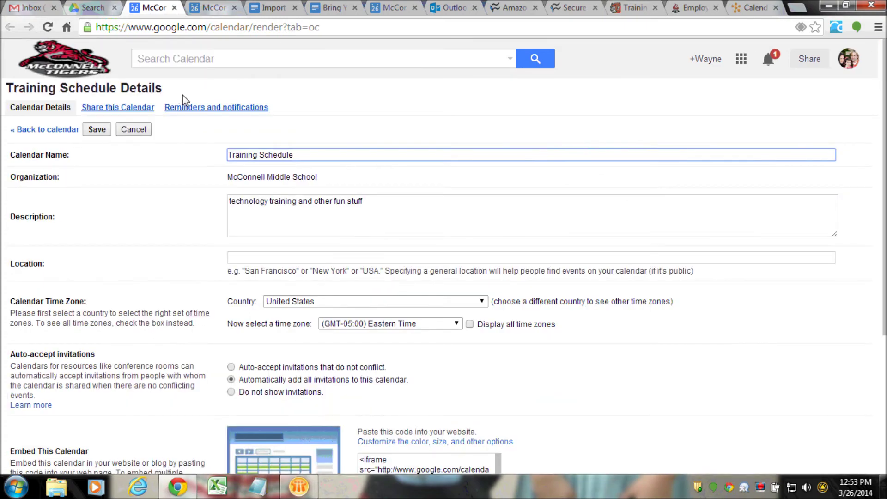
- Copy the Training Schedule calendar's public iCal address, download basic.ics from its link and close the Calendar Address dialog
scroll(867, 382, "down", 5)
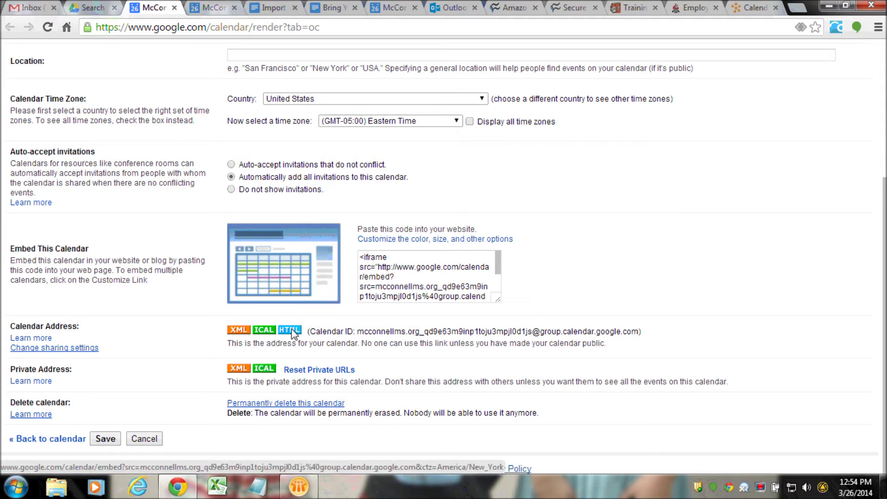
left_click(265, 328)
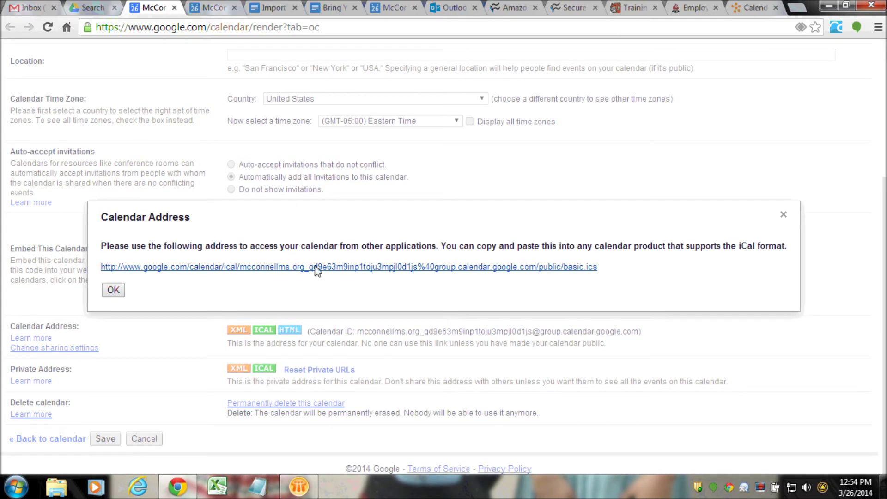
left_click_drag(608, 272, 101, 266)
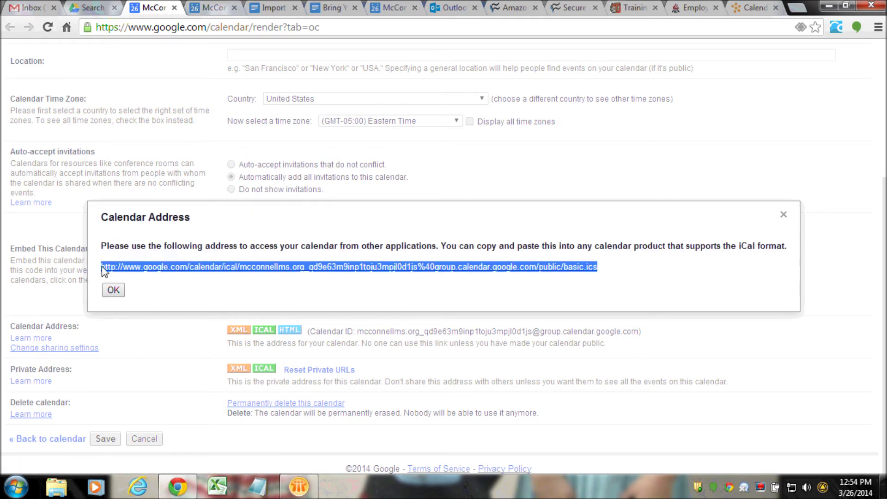
right_click(158, 265)
left_click(193, 347)
left_click(188, 267)
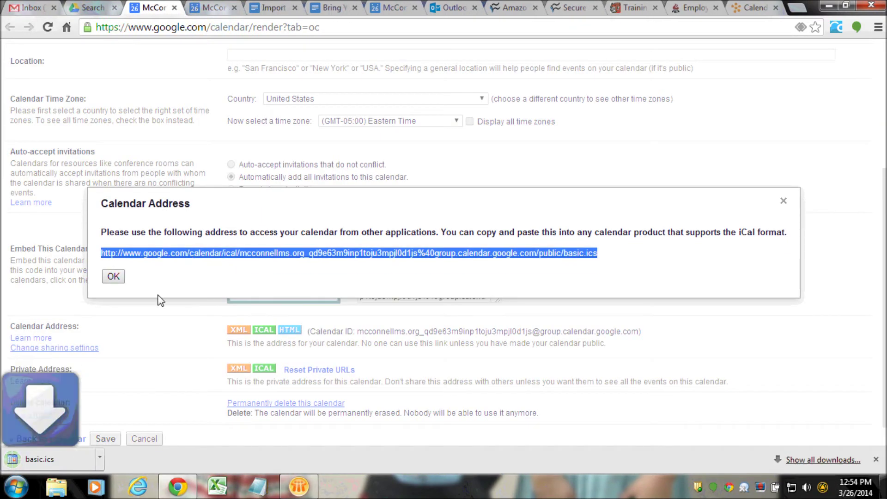
left_click(113, 277)
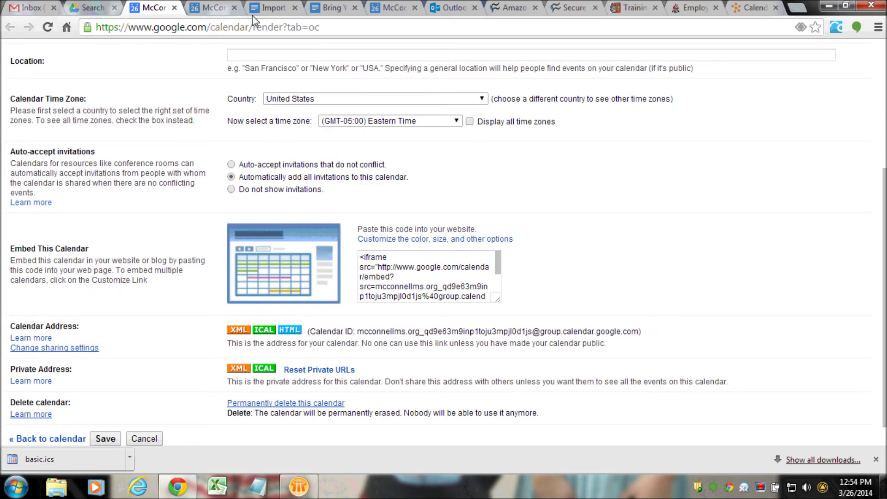
- Switch to the eCLASS course calendar and start an event import with the 632 Sandbox 00 section as attendees
left_click(692, 11)
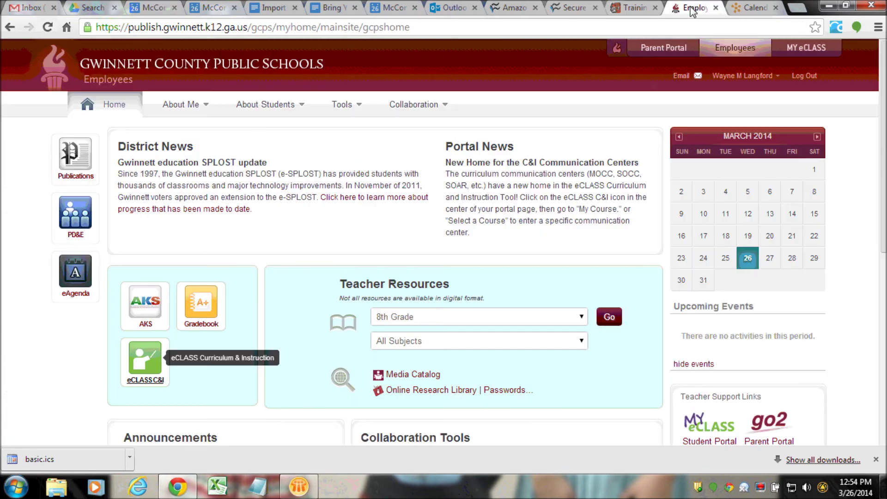
left_click(754, 9)
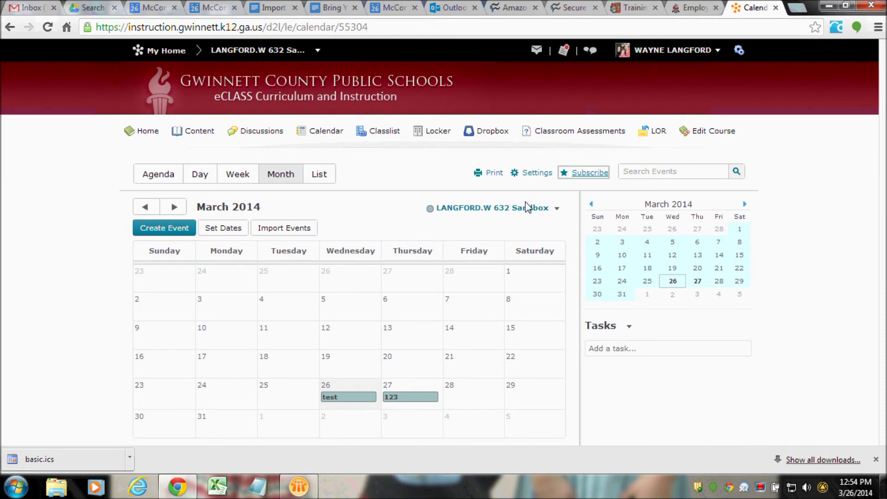
left_click(280, 226)
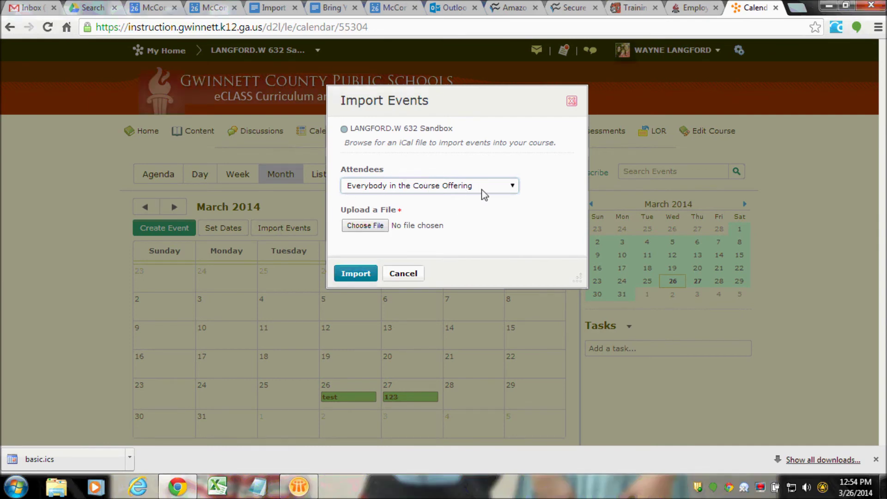
left_click(482, 186)
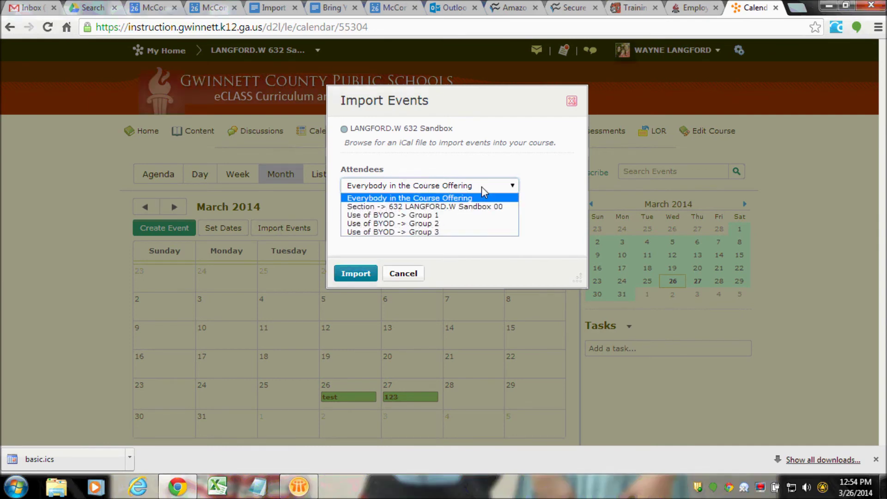
left_click(423, 207)
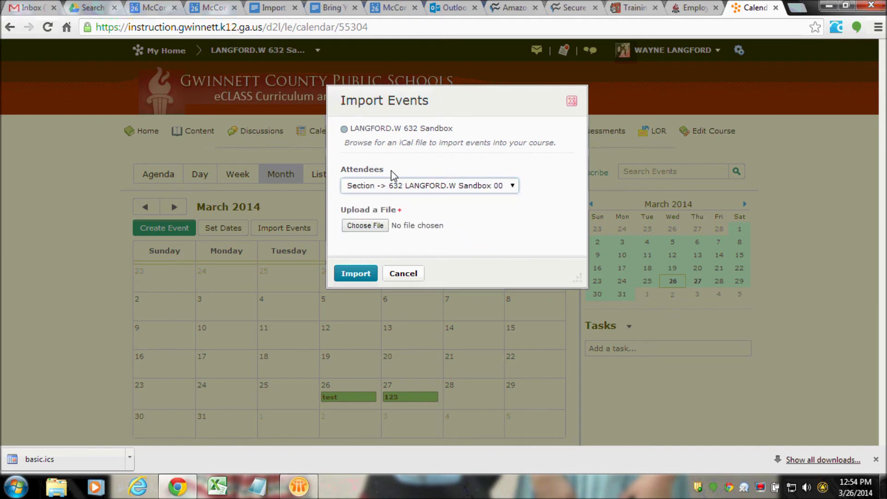
- Upload the calendar file using the copied iCal address as file name, import its events and close the import summary
left_click(365, 228)
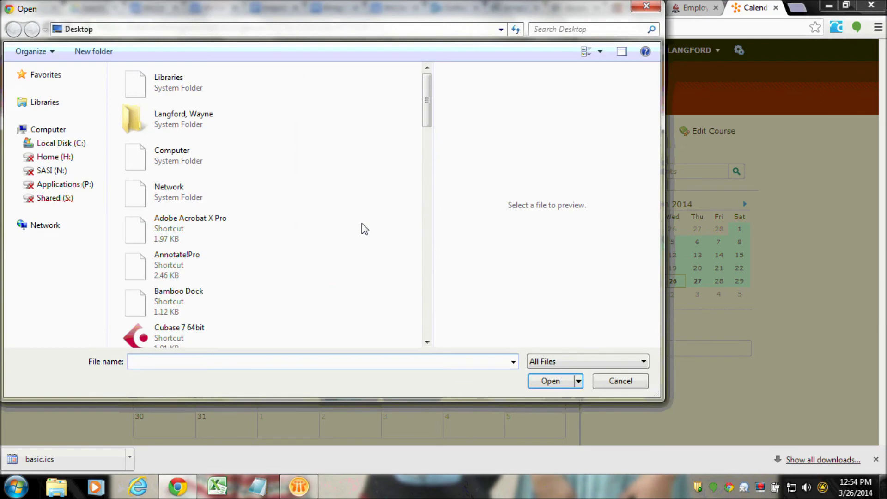
right_click(161, 368)
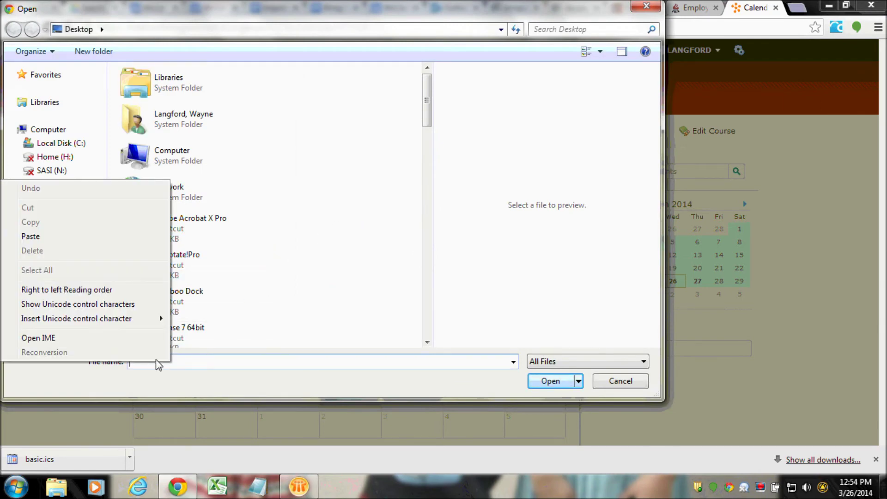
left_click(33, 238)
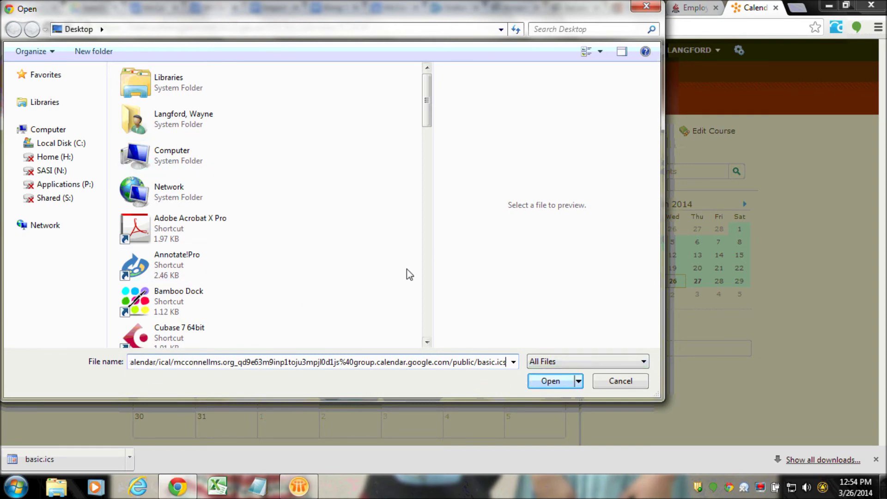
left_click(545, 382)
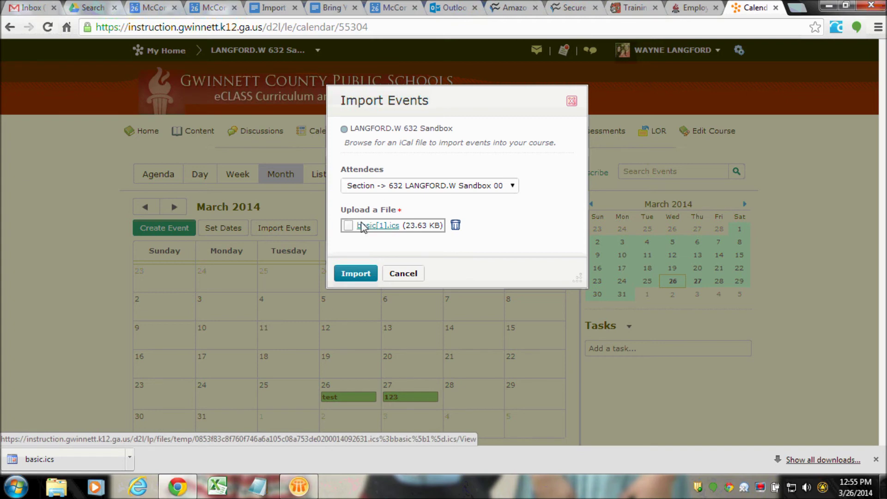
left_click(354, 276)
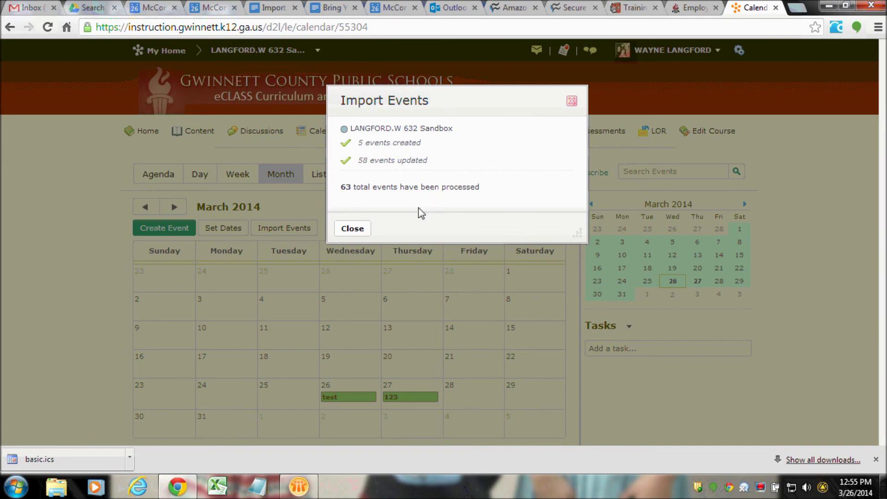
left_click(351, 229)
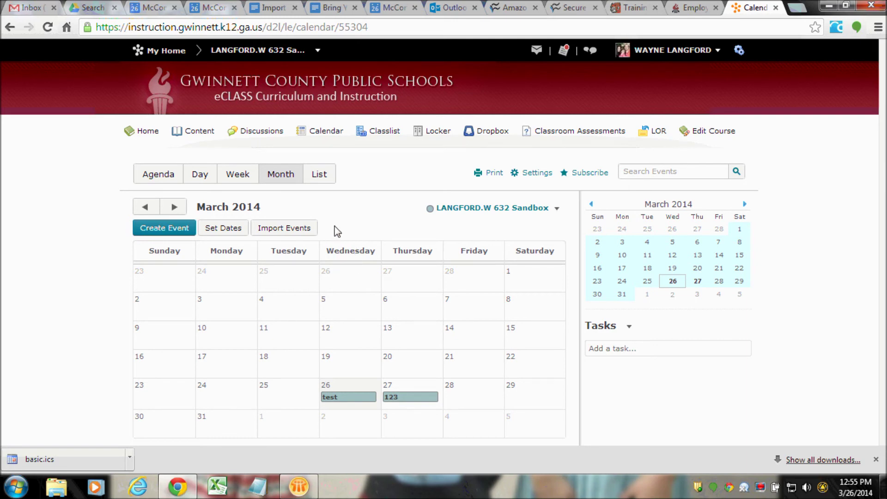
- Open Notepad from the Windows accessories and paste the copied iCal address into the blank document
left_click(17, 487)
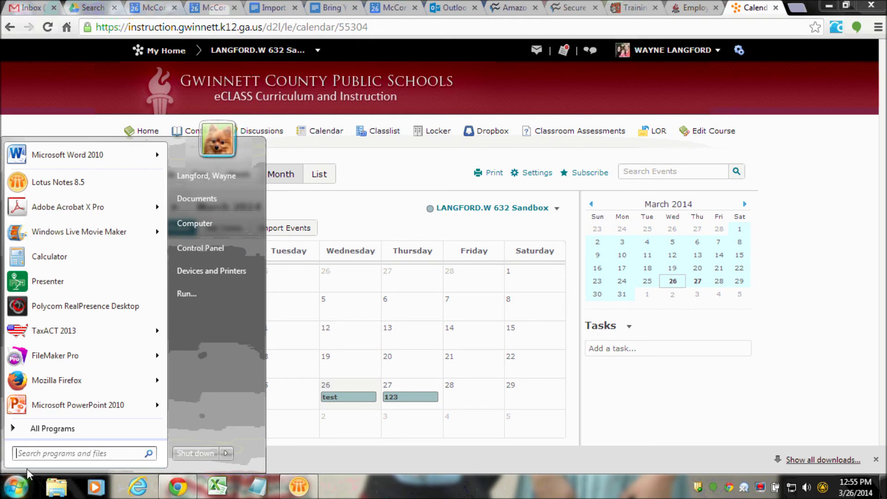
left_click(41, 429)
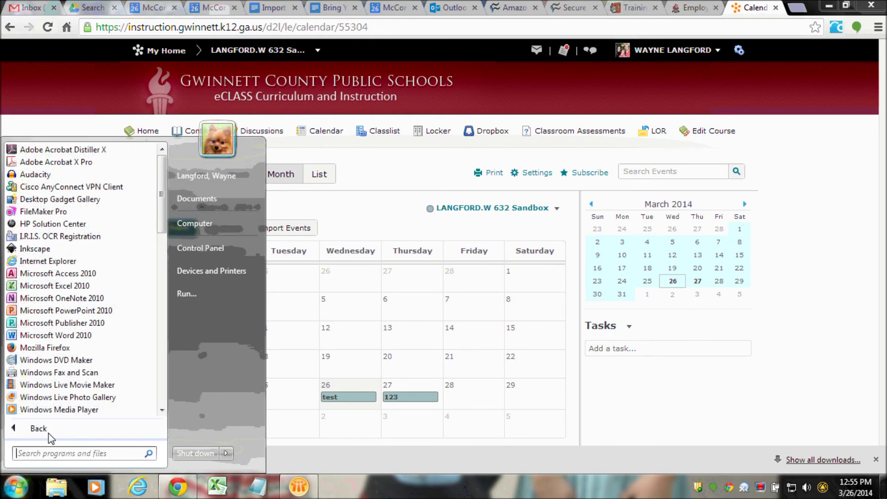
left_click_drag(164, 216, 168, 248)
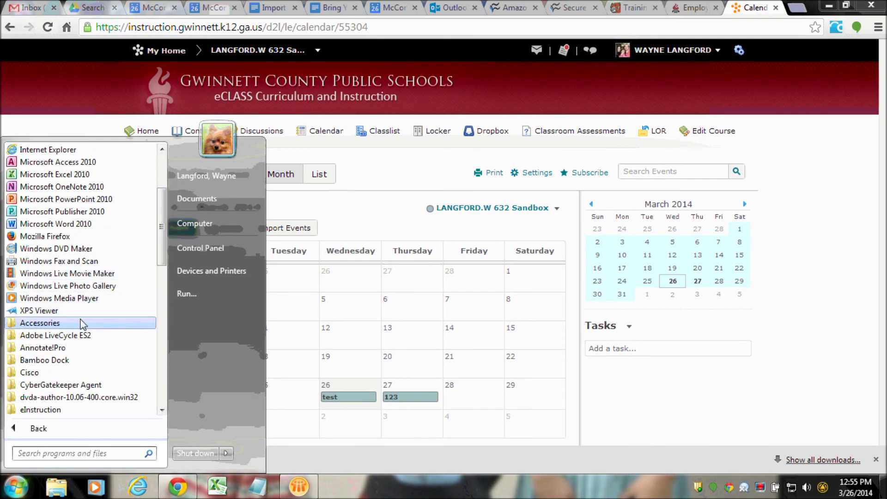
left_click(69, 323)
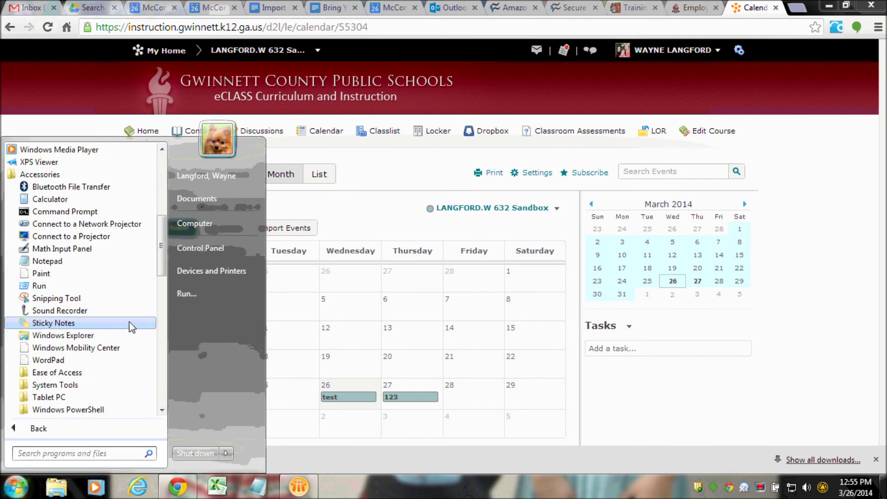
left_click(54, 261)
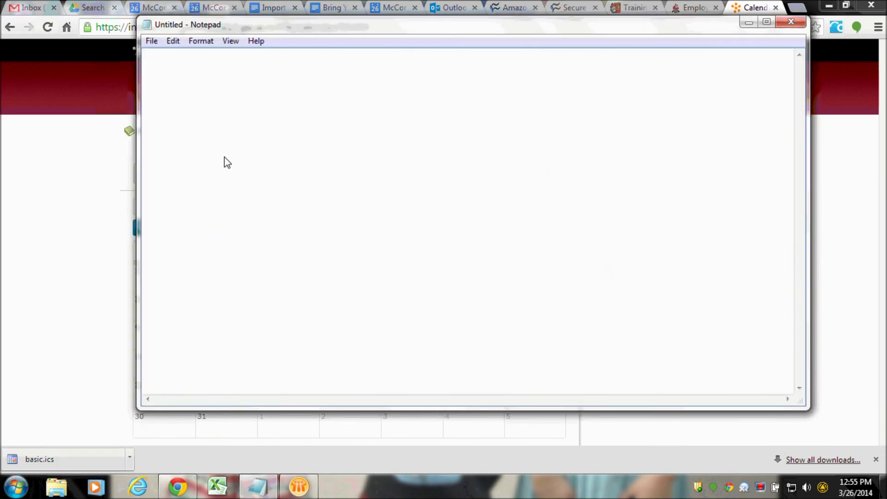
right_click(224, 157)
left_click(131, 214)
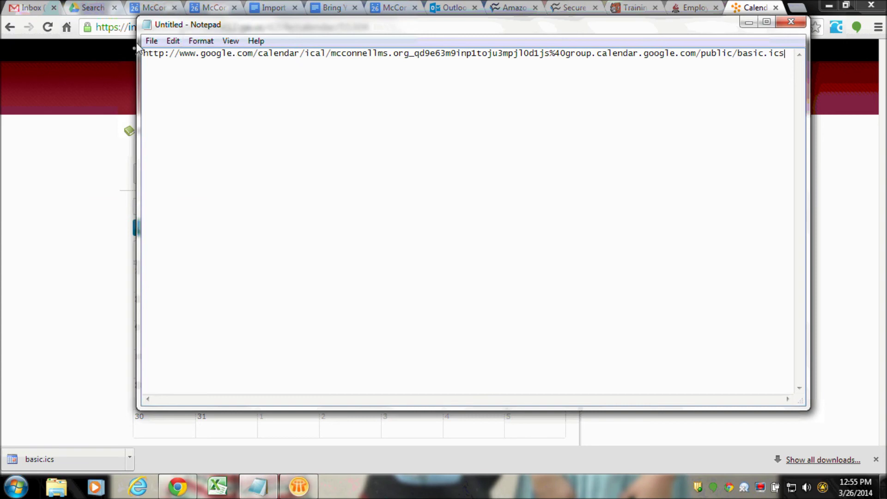
- Save the note as "my Homework calendar ical.txt" in the Documents library
left_click(151, 40)
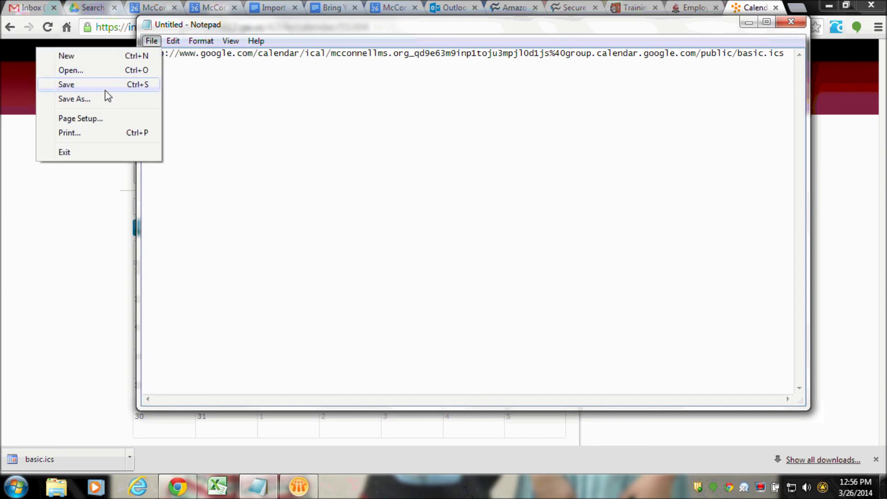
left_click(92, 100)
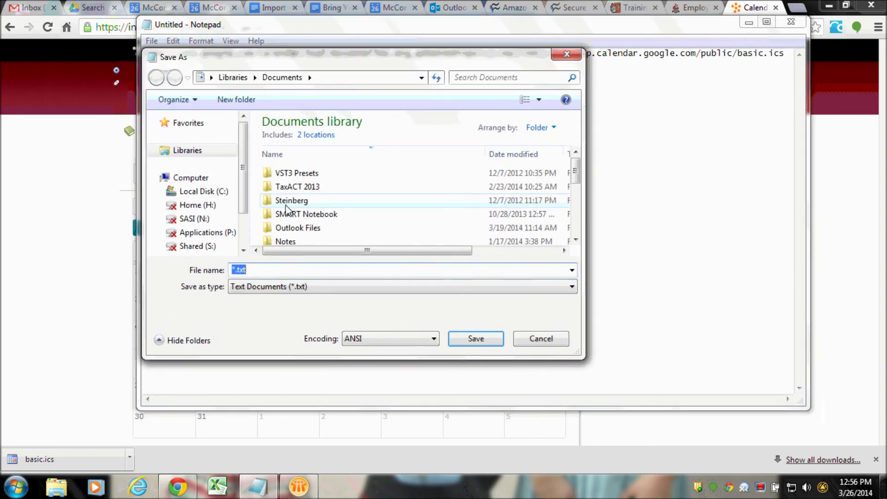
left_click(245, 270)
left_click_drag(235, 270, 195, 272)
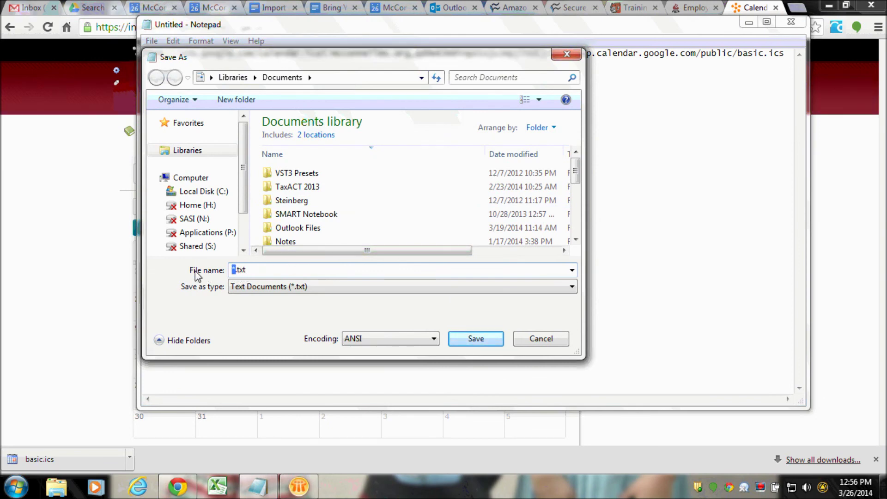
type("my Homework")
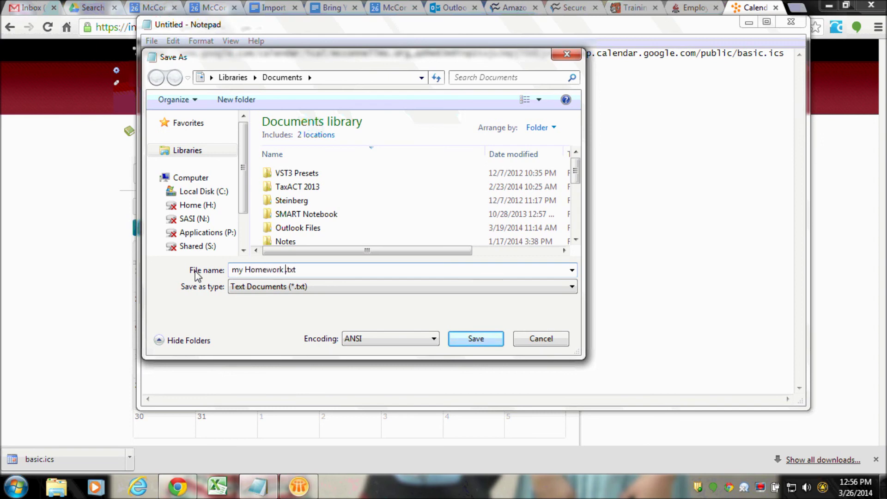
type(" calendar ical")
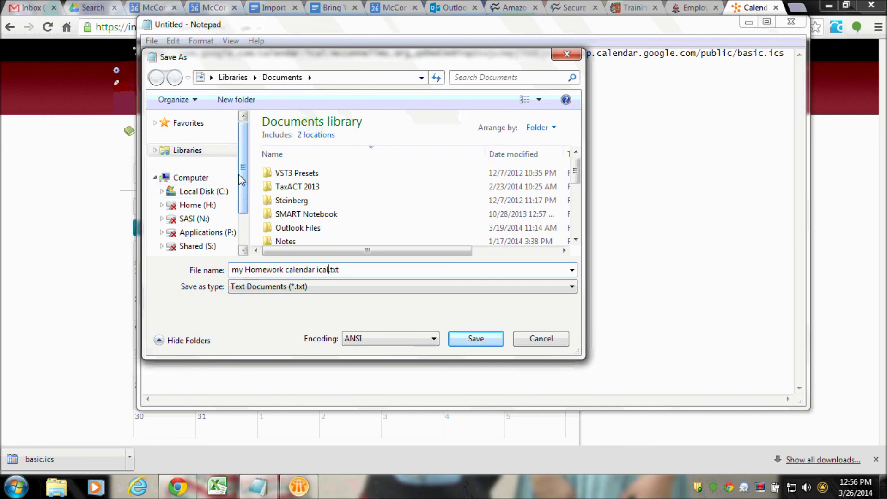
left_click(166, 152)
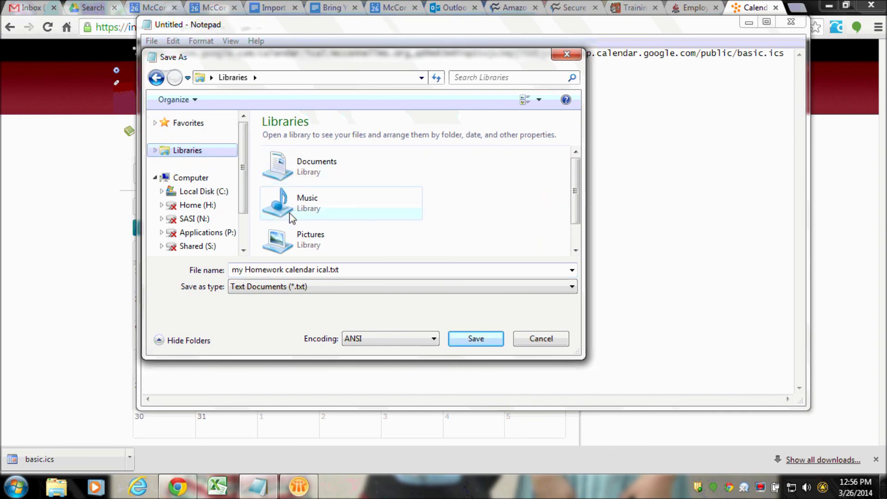
left_click(282, 167)
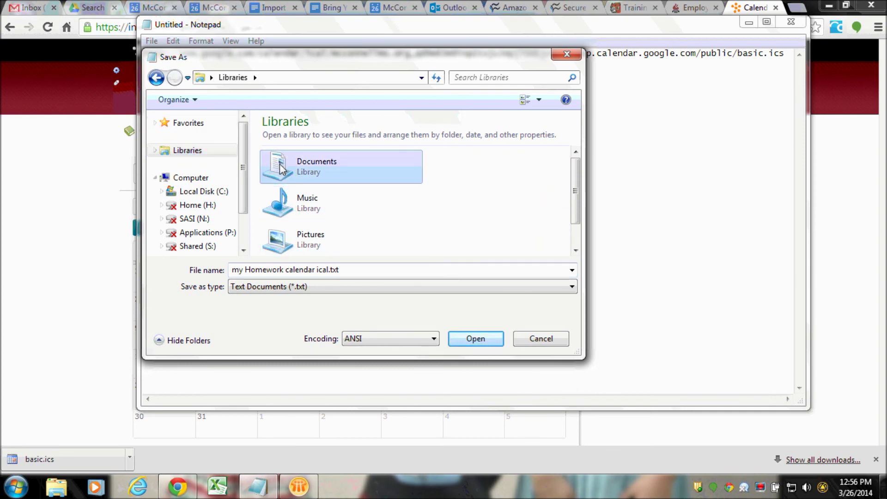
double_click(281, 168)
left_click(476, 340)
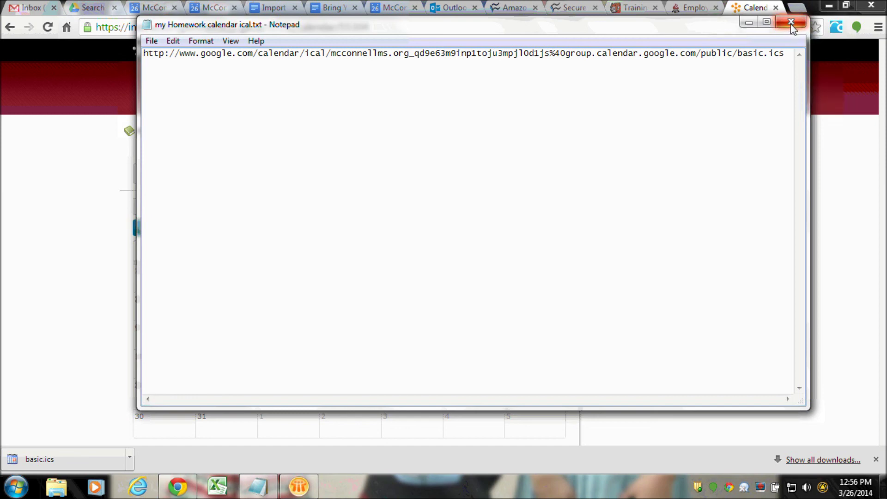
- Select the iCal address text in the saved note and close Notepad
double_click(266, 55)
left_click(266, 55)
double_click(266, 54)
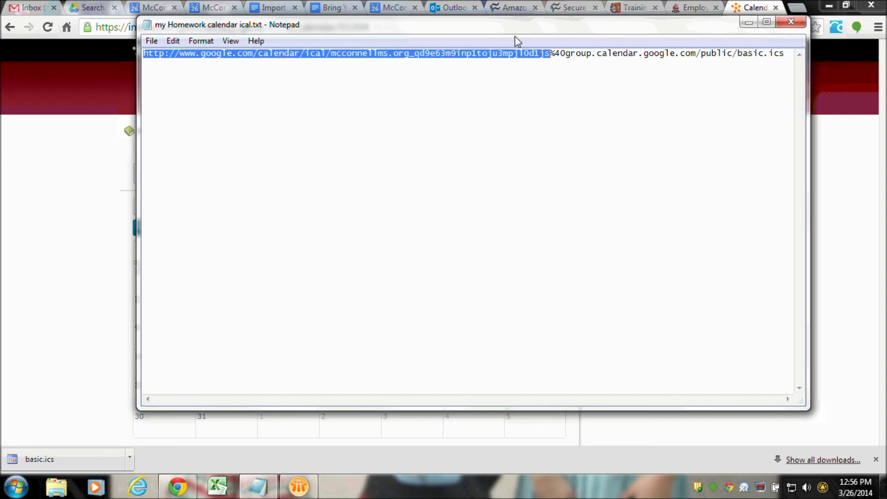
left_click(791, 21)
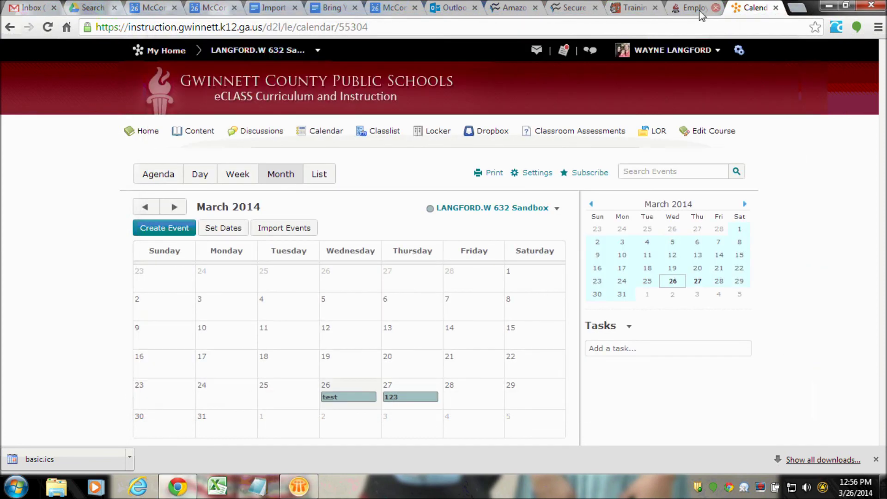